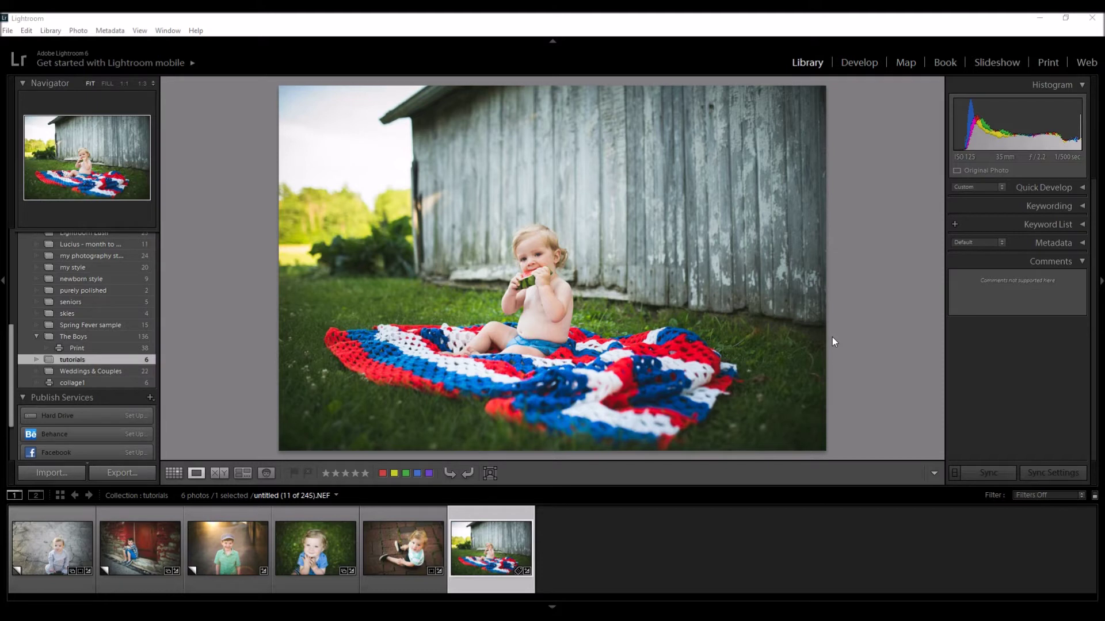
In Firefox, review the LR/Instagram plugin's Download section, then minimize the browser.
mouse_move(381, 617)
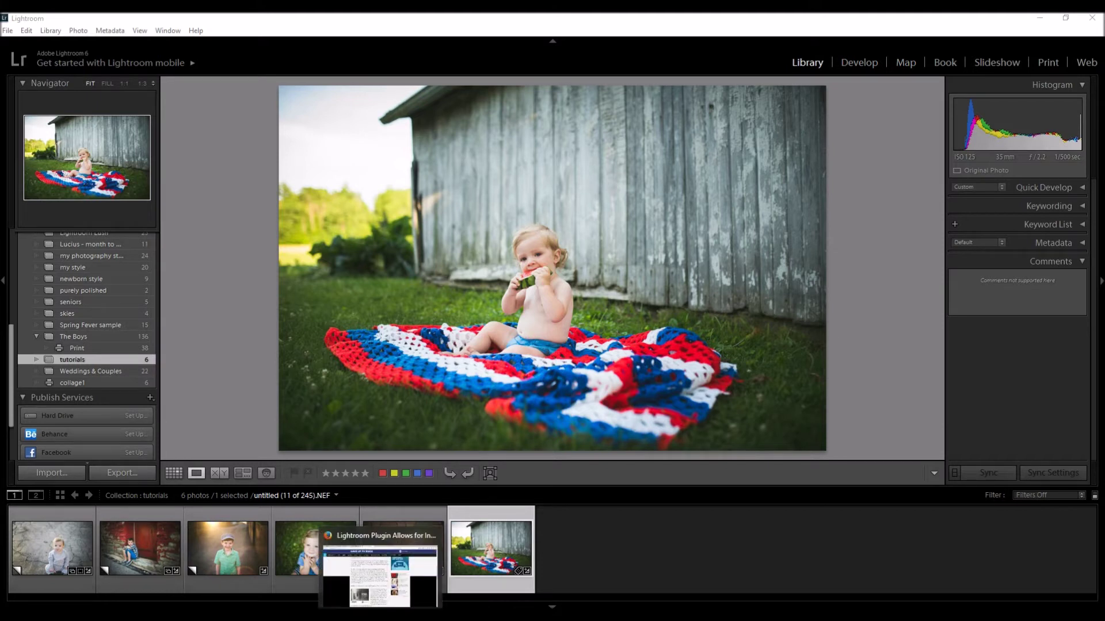
click(380, 617)
click(152, 22)
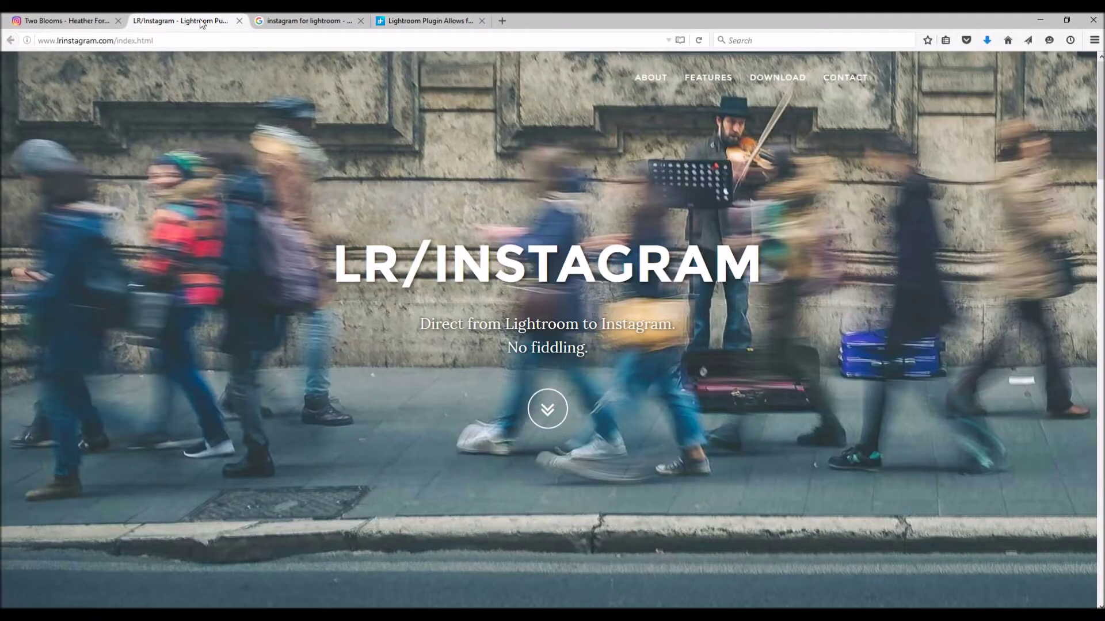
scroll(484, 275, down, 3)
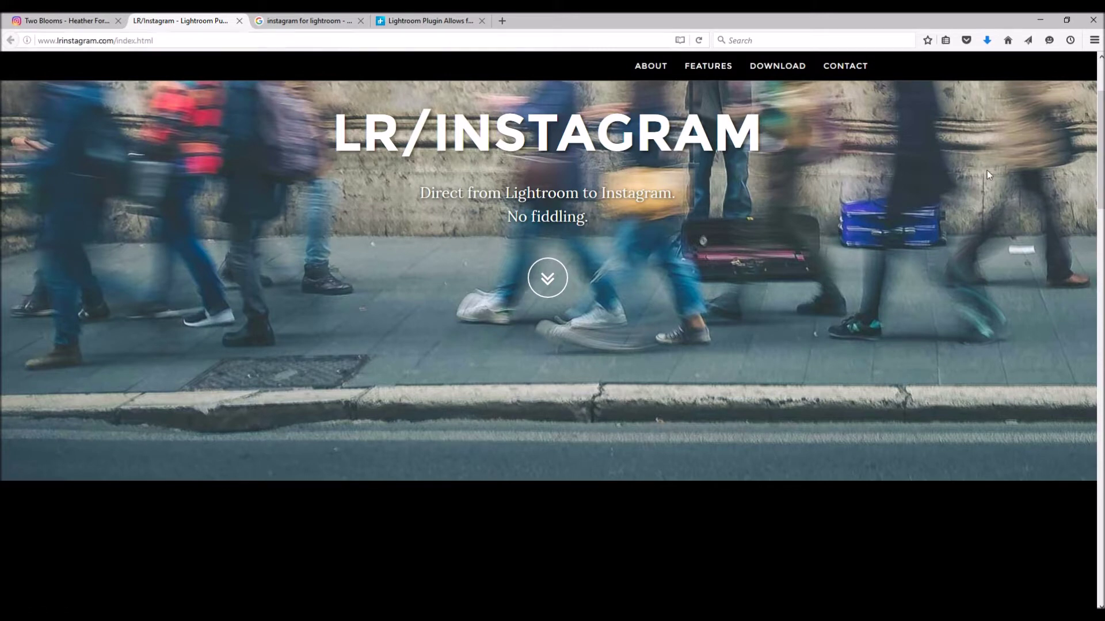
scroll(1088, 107, down, 2)
scroll(547, 346, down, 15)
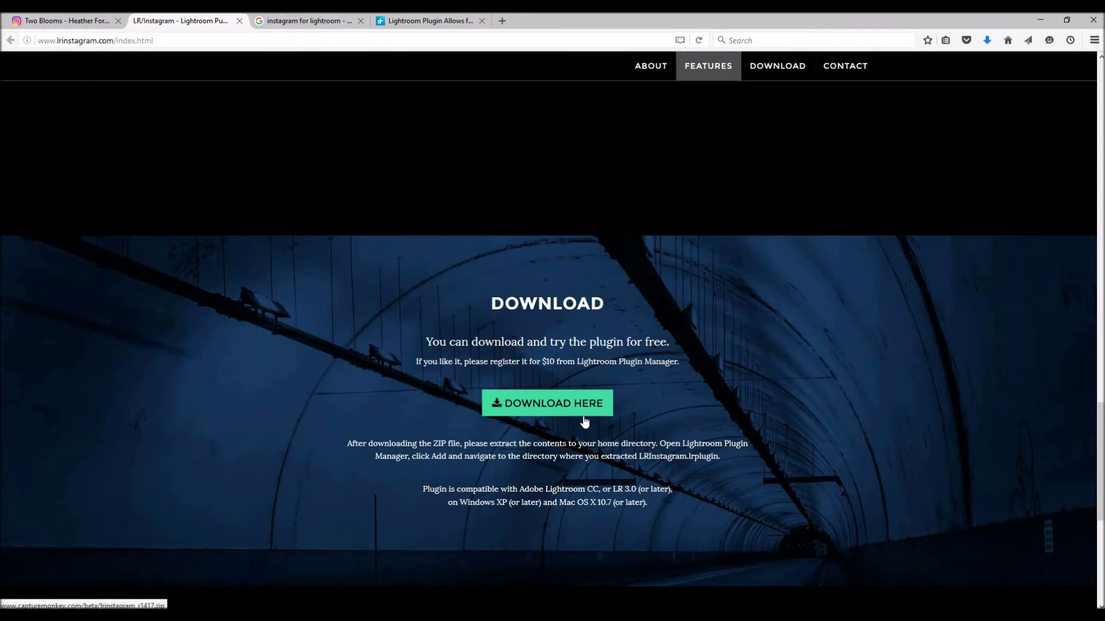
click(1042, 19)
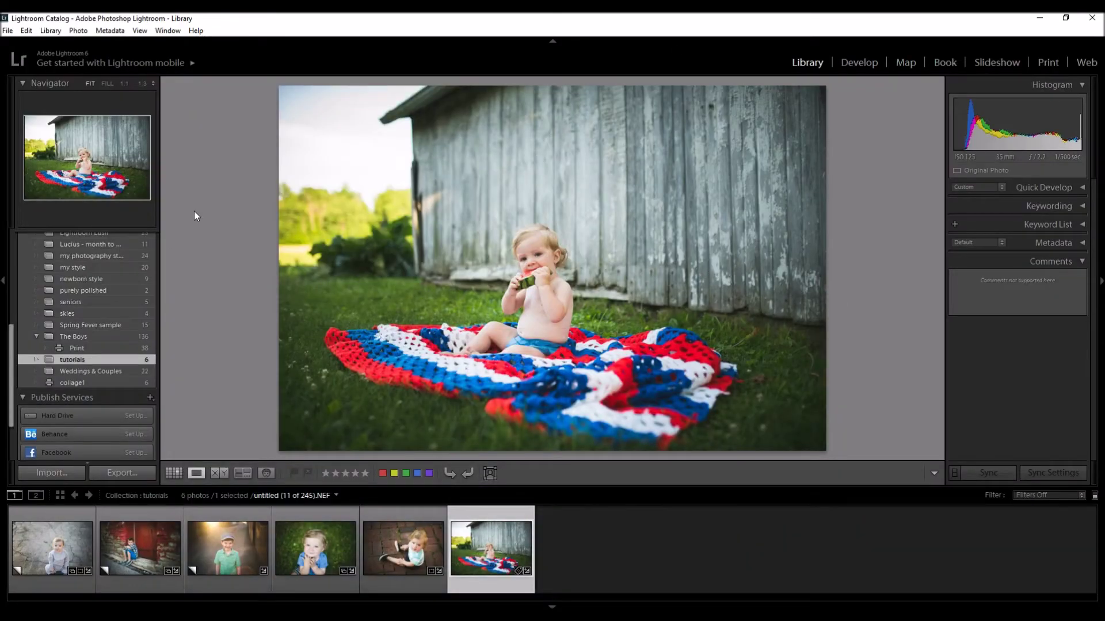
Confirm LR/Instagram is installed and running in the Plug-in Manager, checking the LRInstagram.lrplugin folder.
click(8, 31)
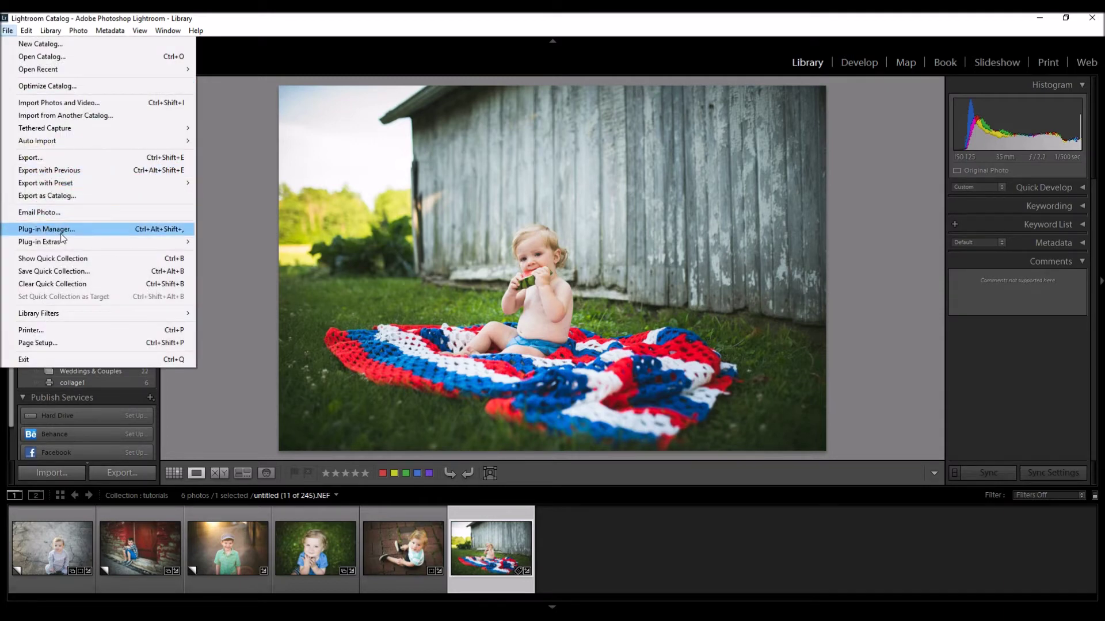
click(62, 233)
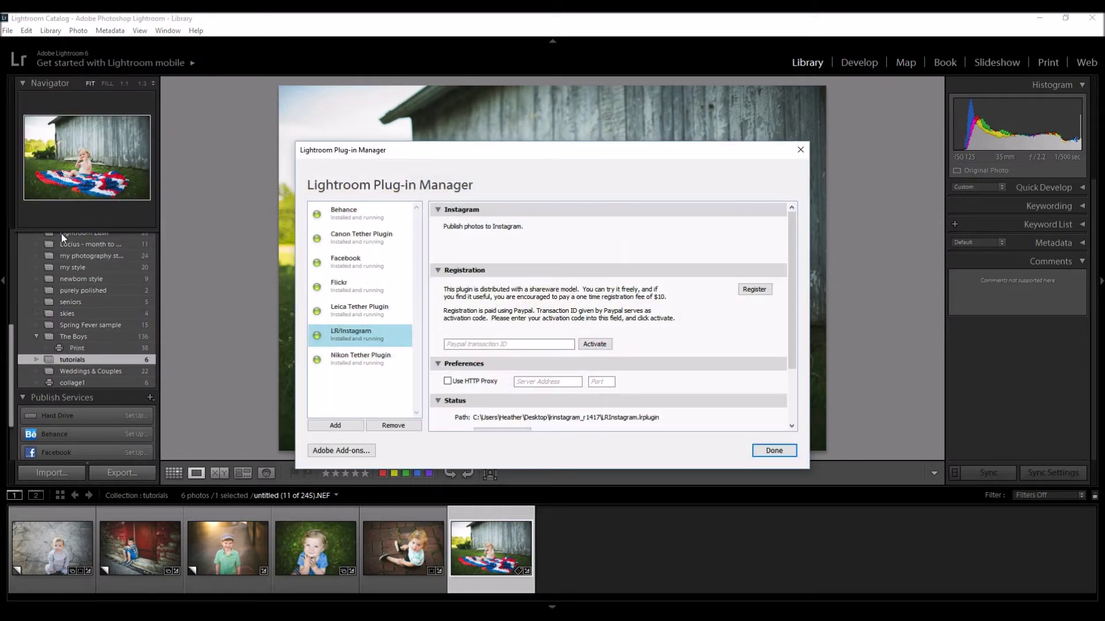
click(332, 426)
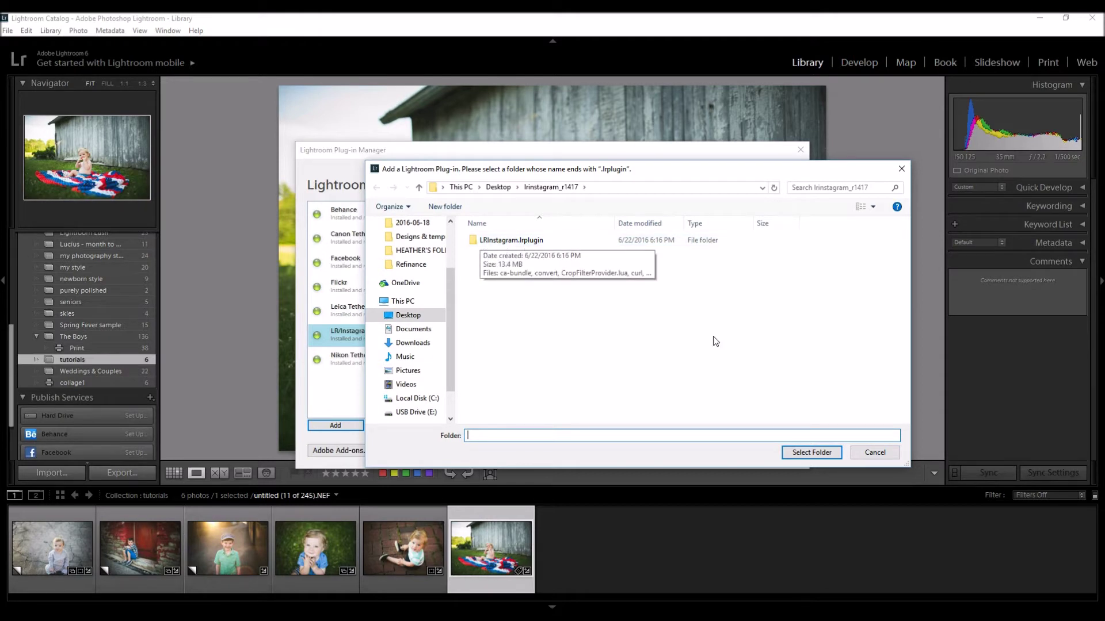
click(874, 453)
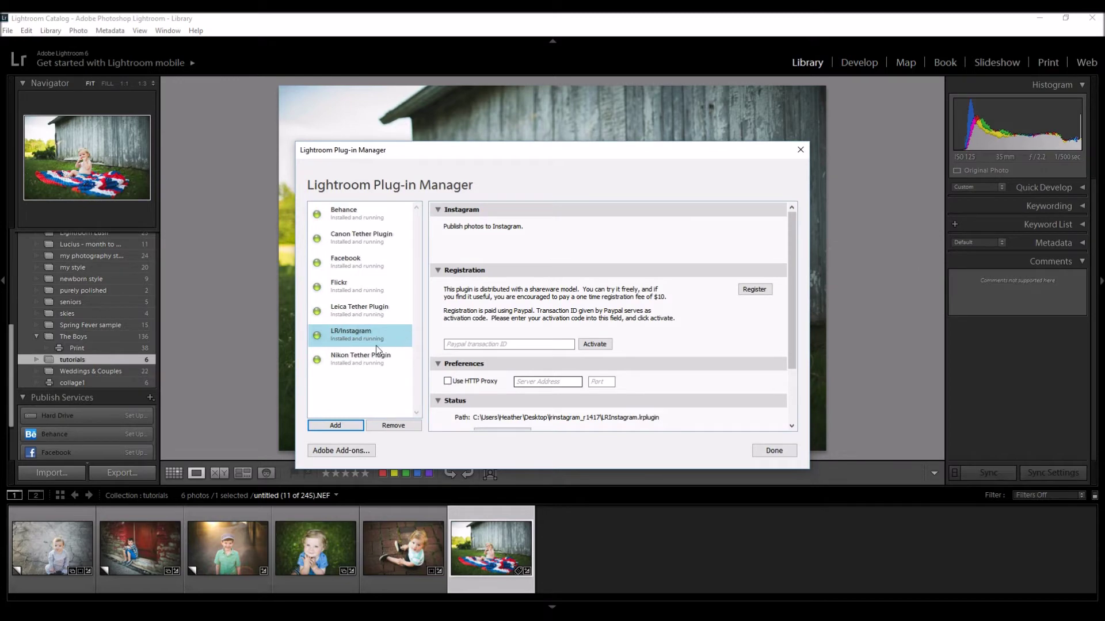
click(786, 453)
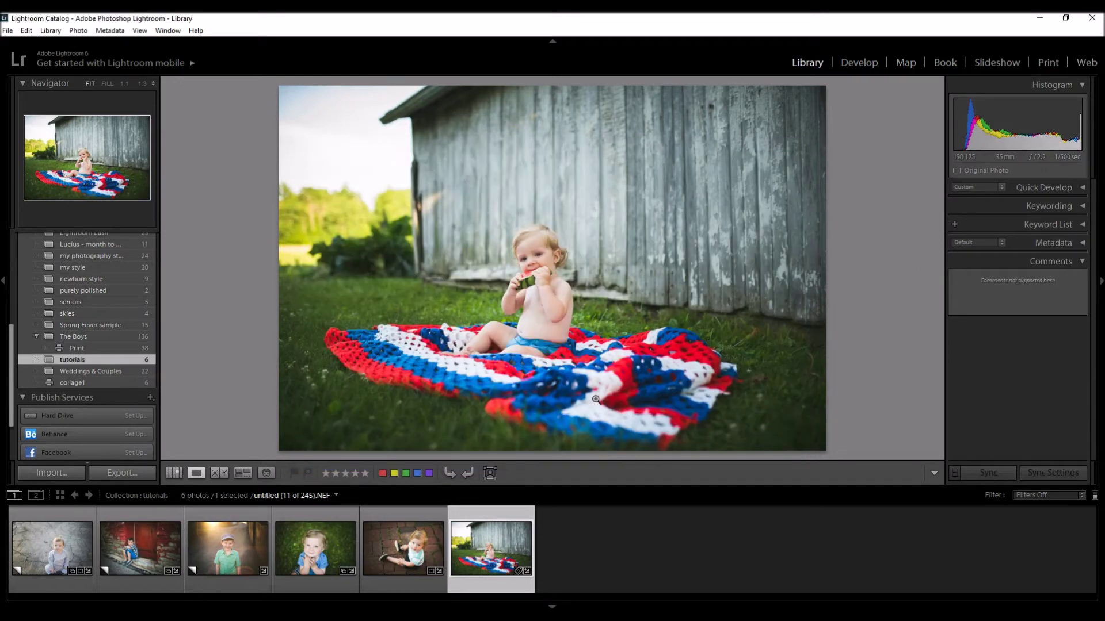
Drag the toddler photo's filmstrip thumbnail onto LR/Instagram's Instagram photos collection.
scroll(69, 330, up, 2)
scroll(68, 330, down, 2)
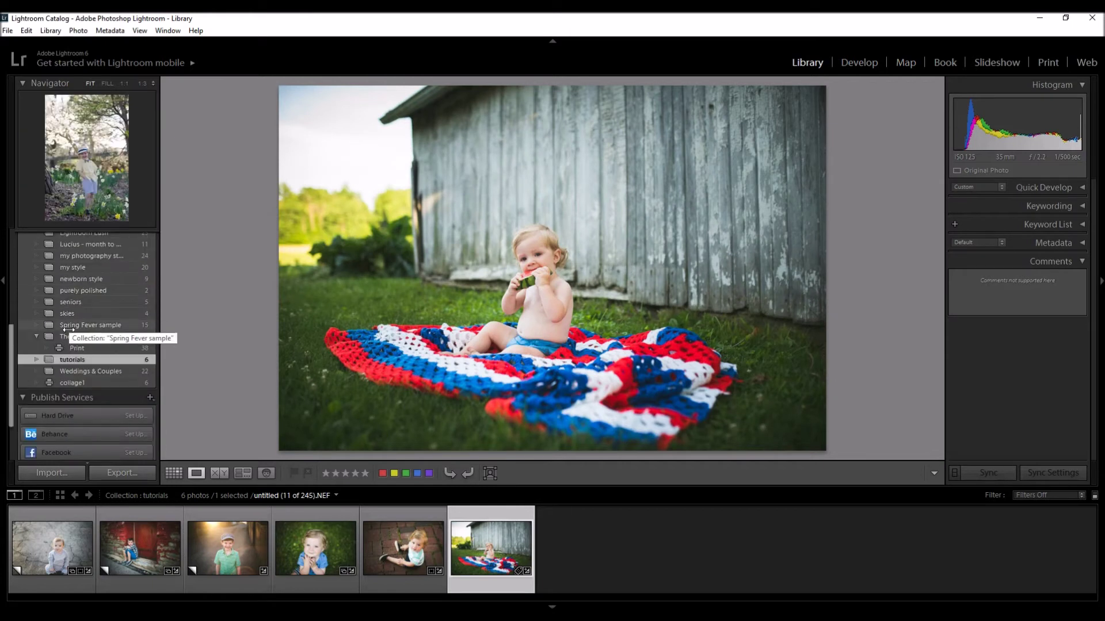
scroll(112, 396, down, 3)
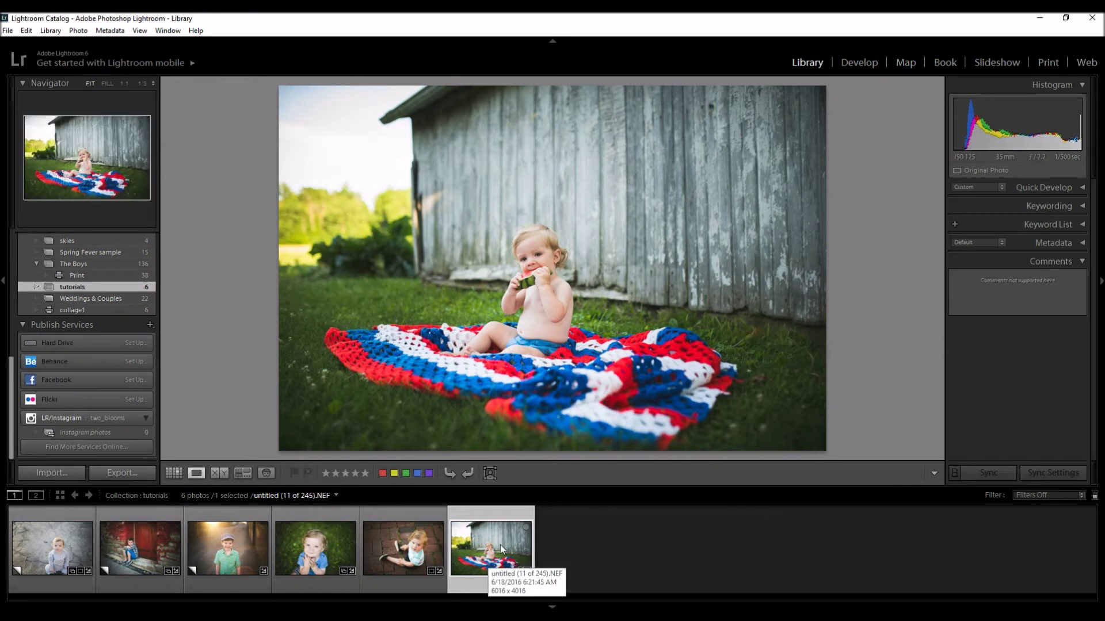
drag(483, 552, 95, 429)
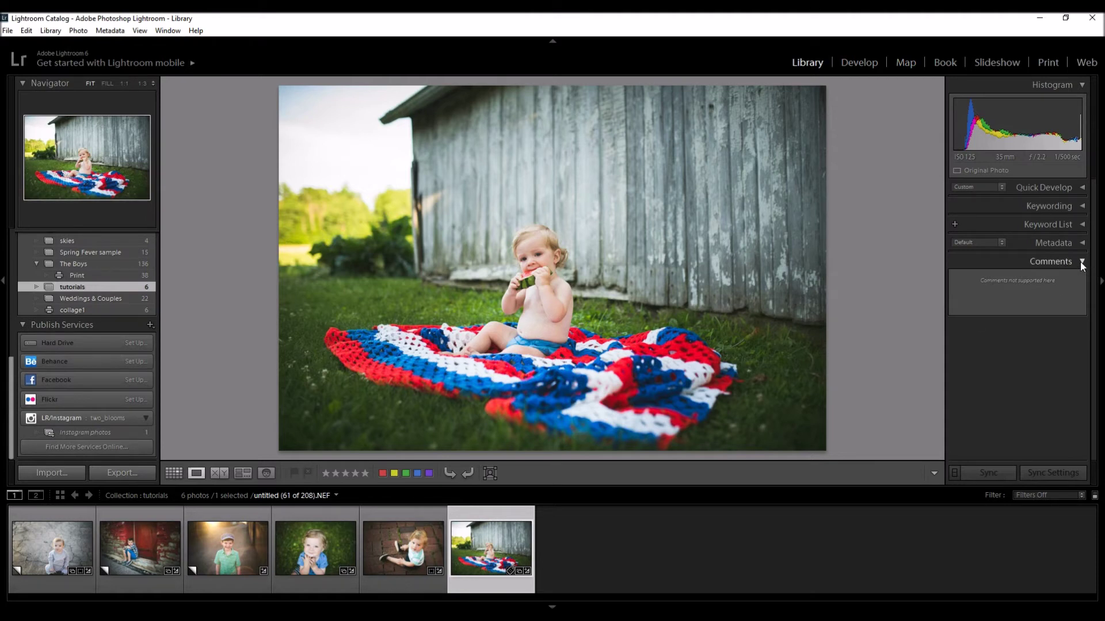
Enter MERICA in the photo's Caption field in the Metadata panel.
click(1082, 243)
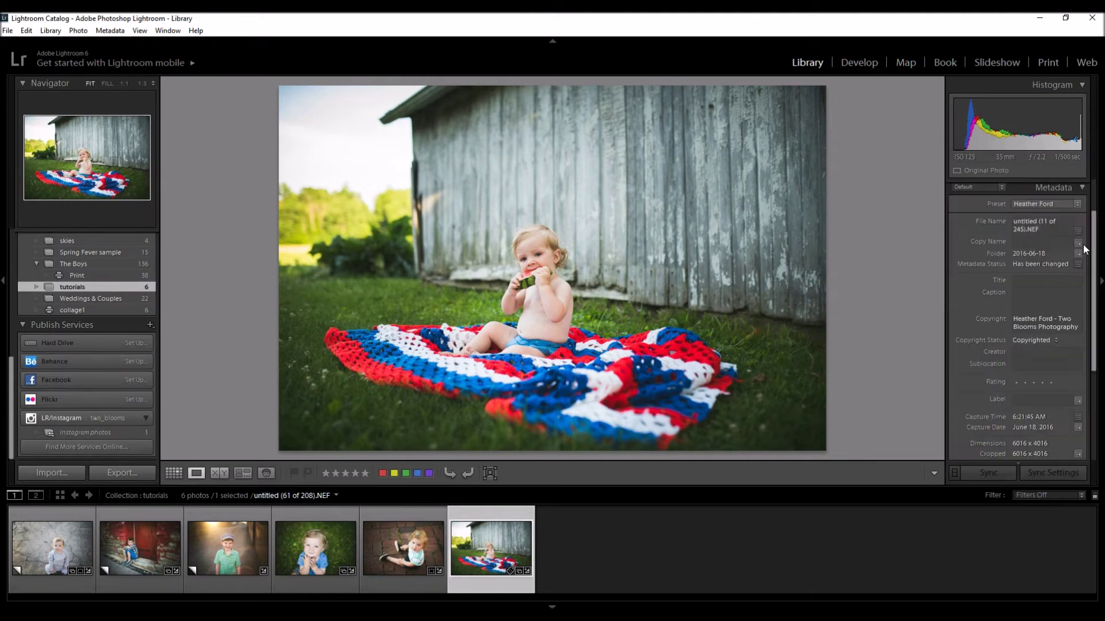
click(1029, 293)
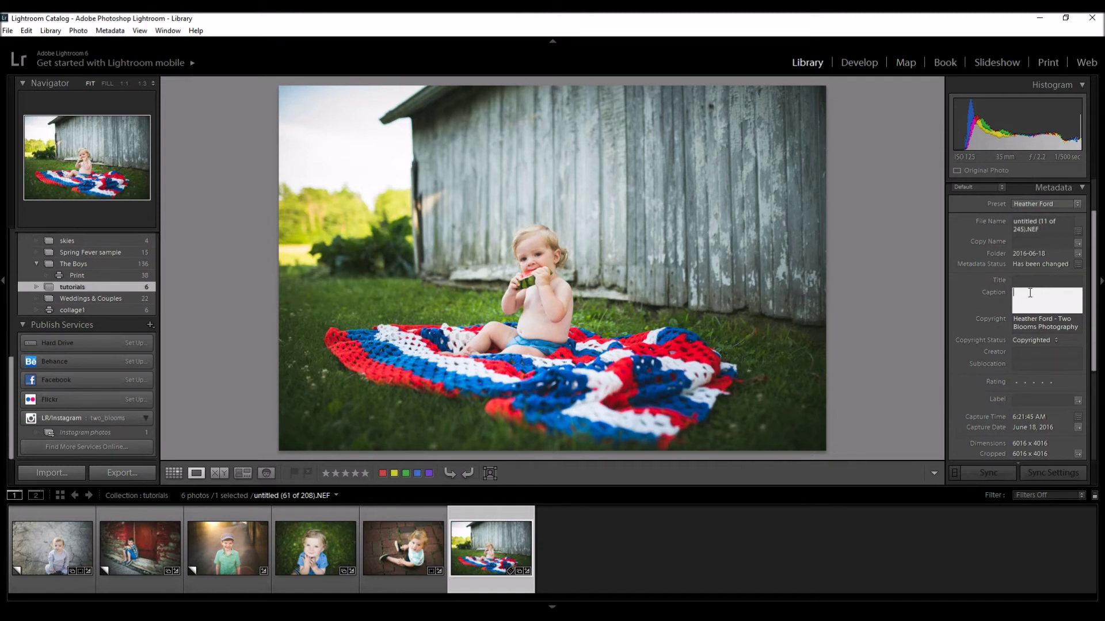
text(MERICA)
key(Return)
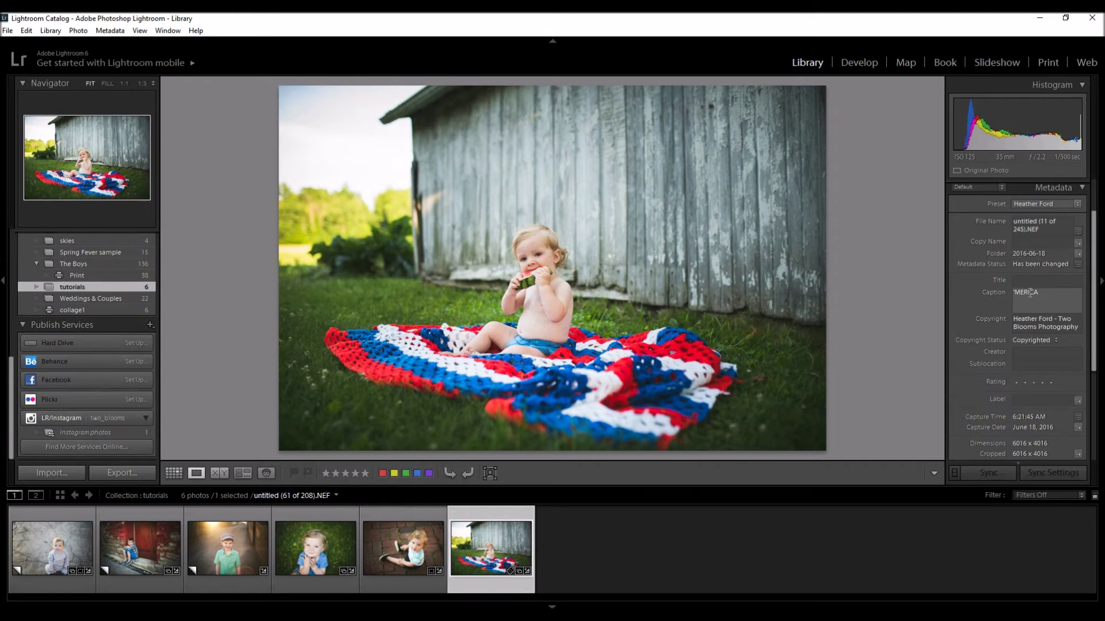
Change the caption to #merica and open the Instagram photos collection.
click(1055, 296)
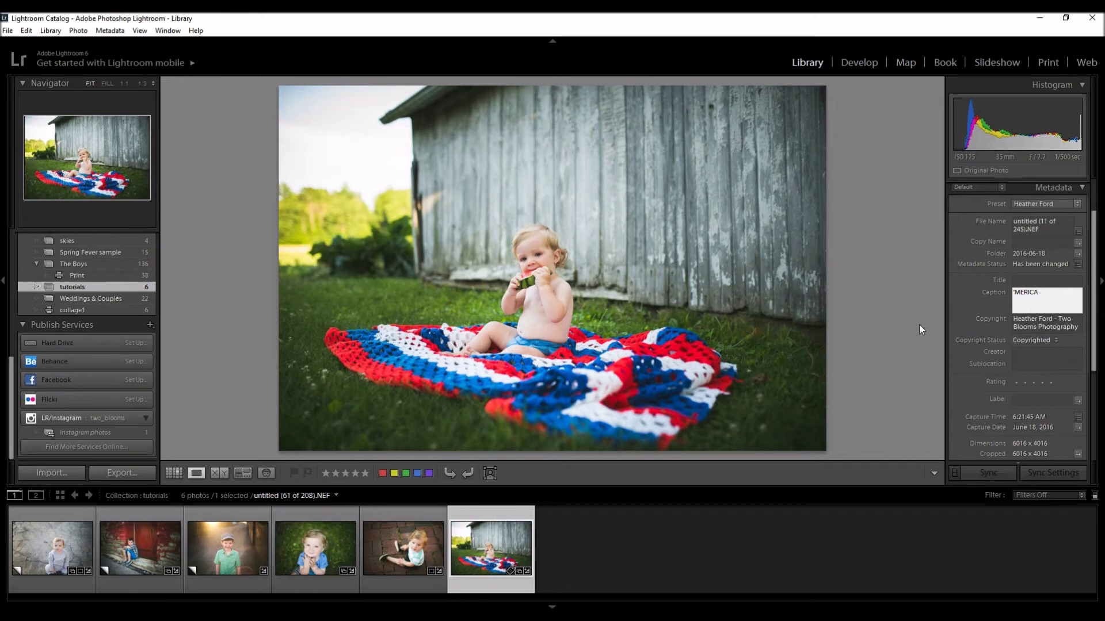
drag(1096, 280, 1096, 371)
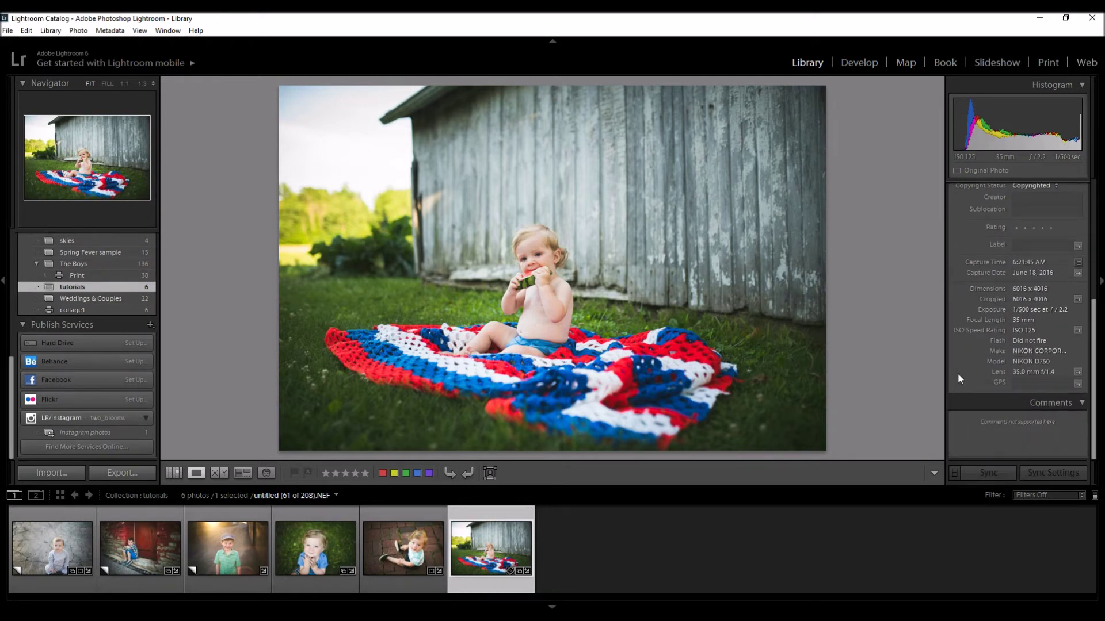
scroll(1028, 346, up, 1)
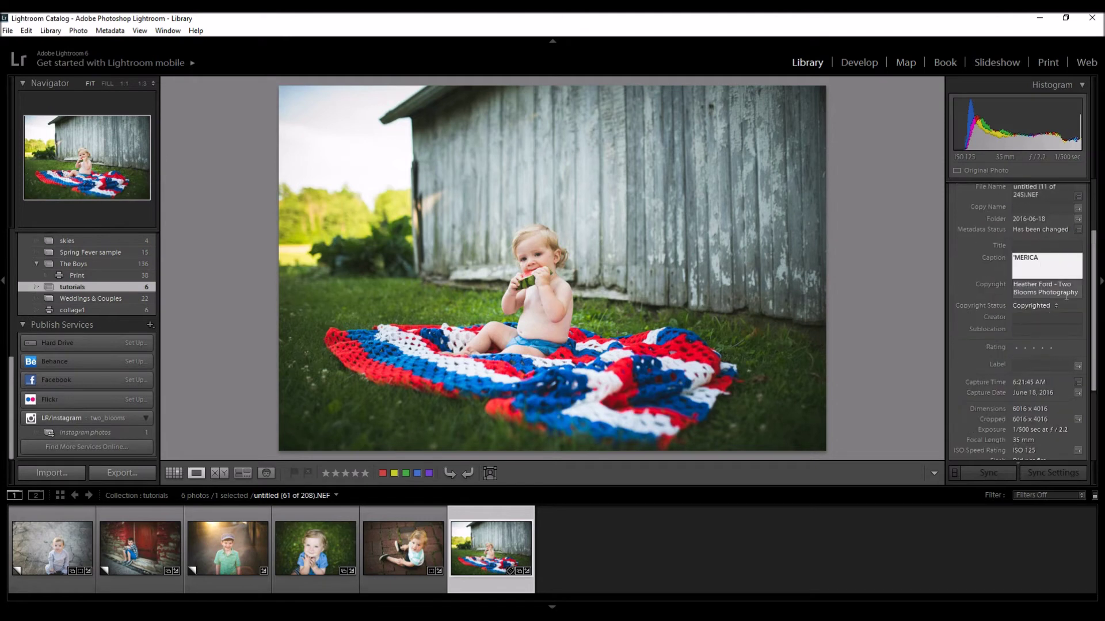
scroll(1007, 379, down, 1)
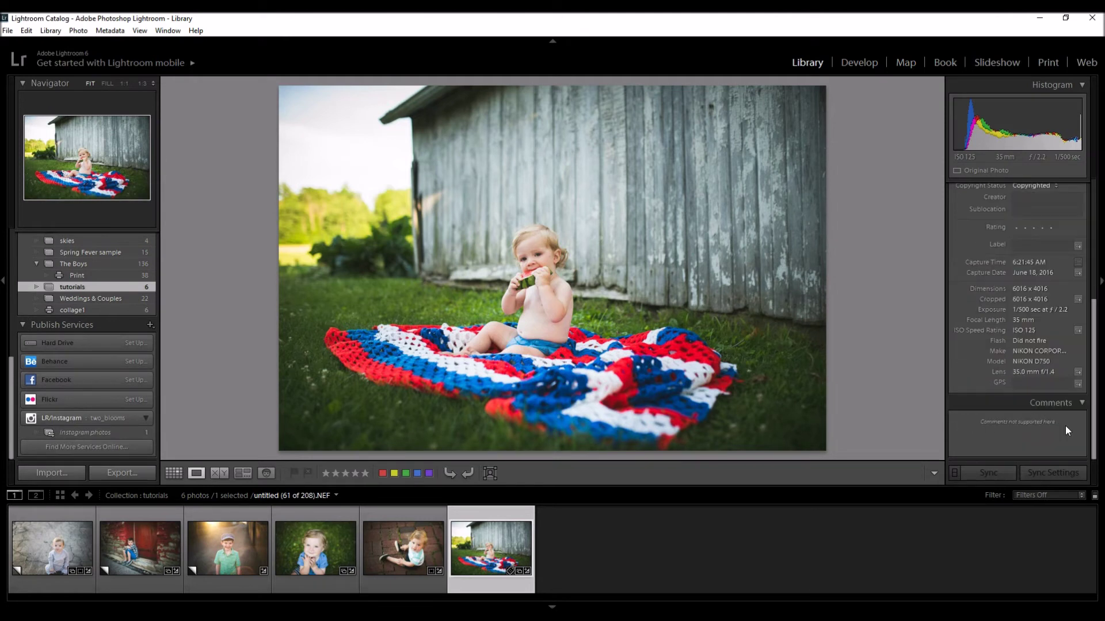
drag(1095, 392, 1099, 293)
scroll(1098, 295, up, 3)
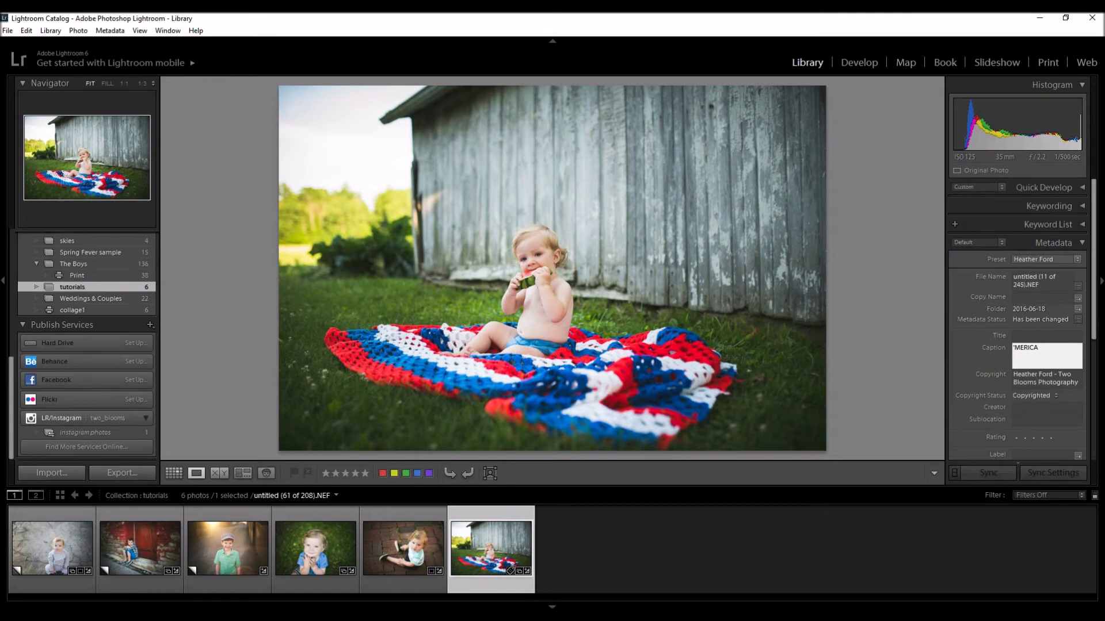
key(BackSpace)
key(BackSpace)
key(BackSpace)
key(BackSpace)
key(BackSpace)
key(BackSpace)
key(BackSpace)
text(#merica)
click(82, 431)
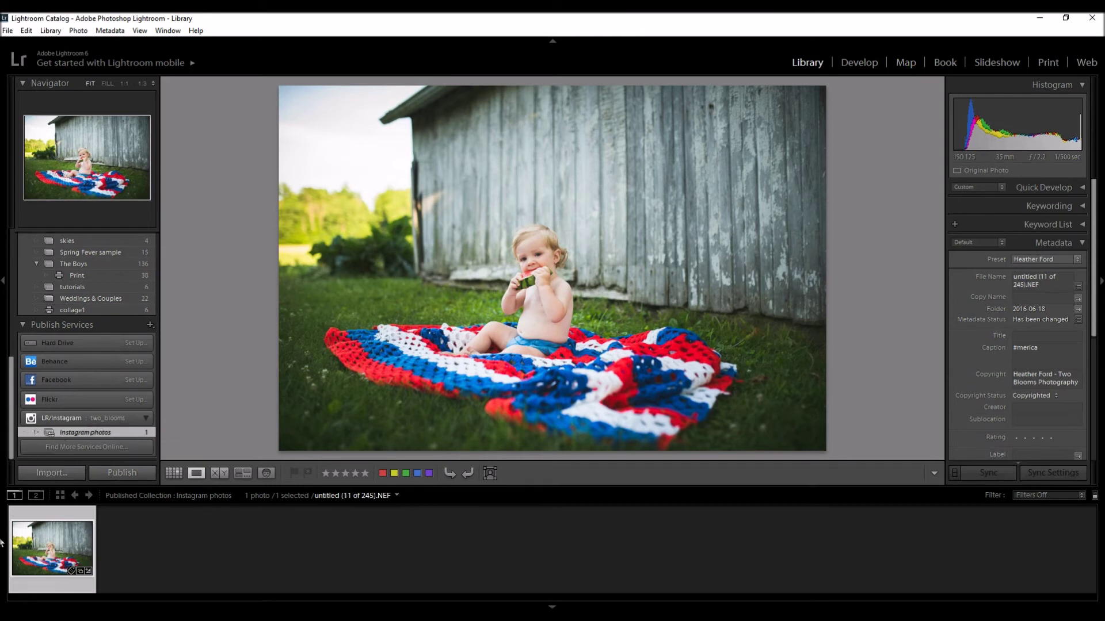
Publish the Instagram photos collection to Instagram, then switch to Firefox.
click(122, 474)
mouse_move(380, 619)
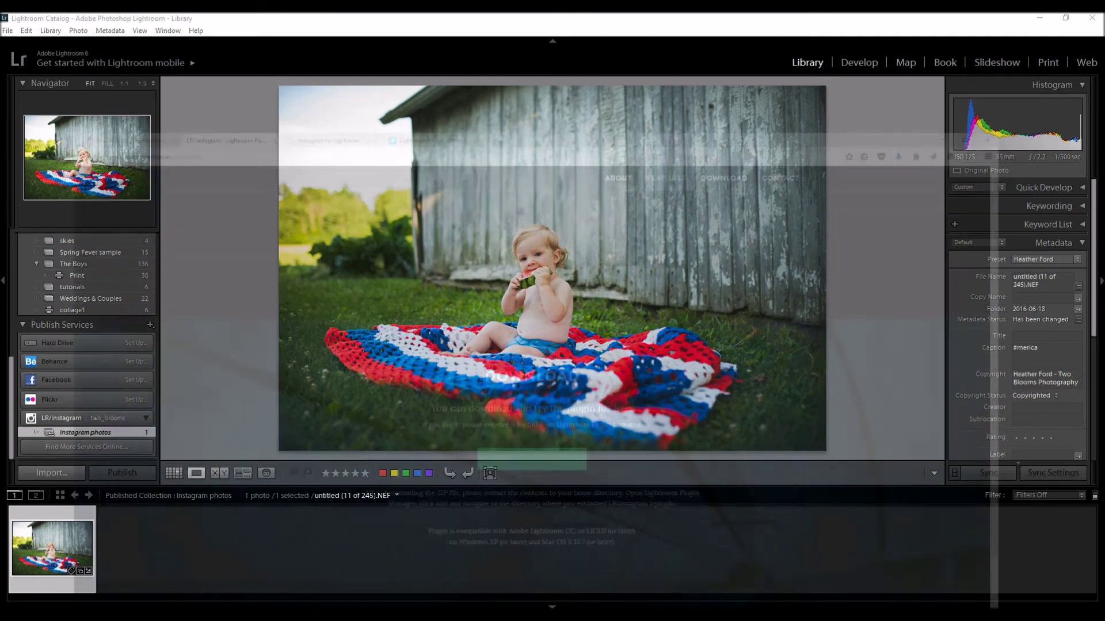
click(380, 575)
Reload the Instagram profile and open the new barn post to verify its #merica caption.
click(66, 20)
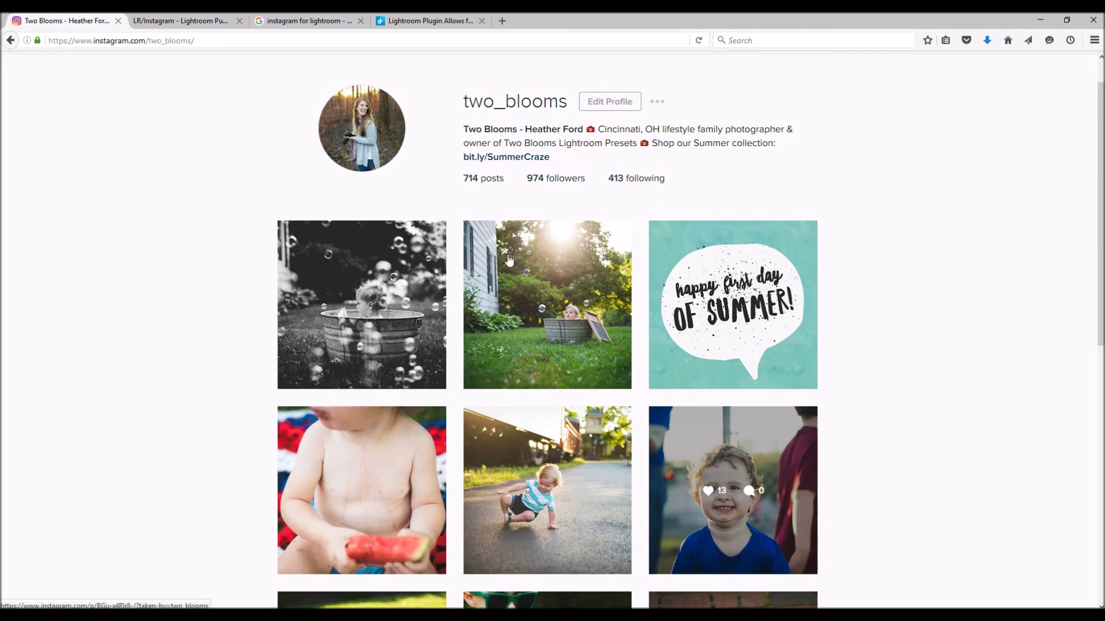
click(699, 42)
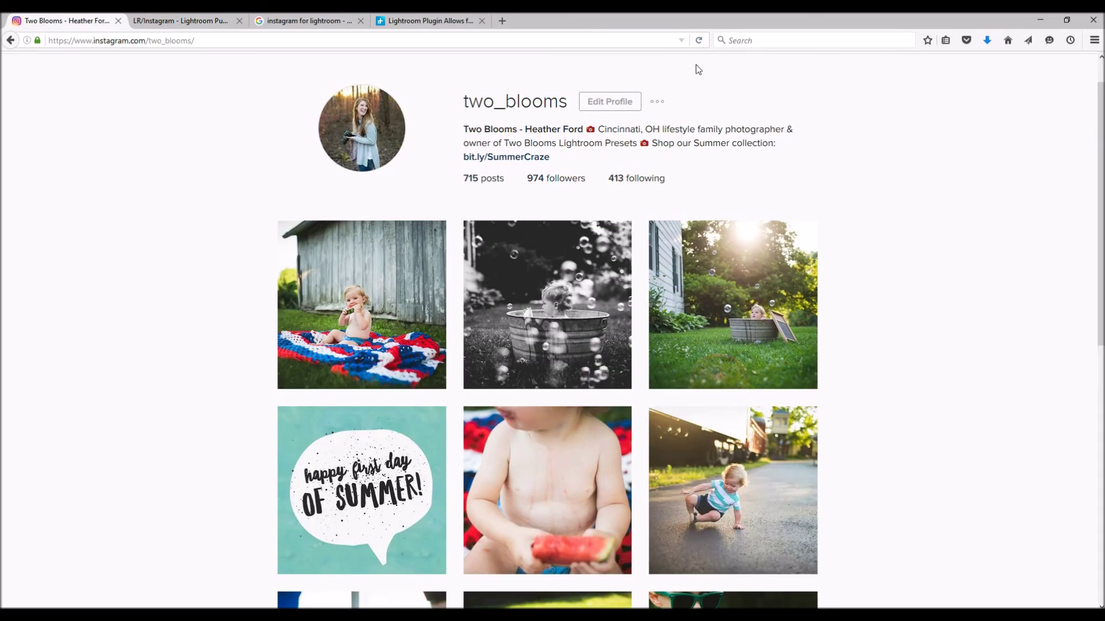
click(359, 275)
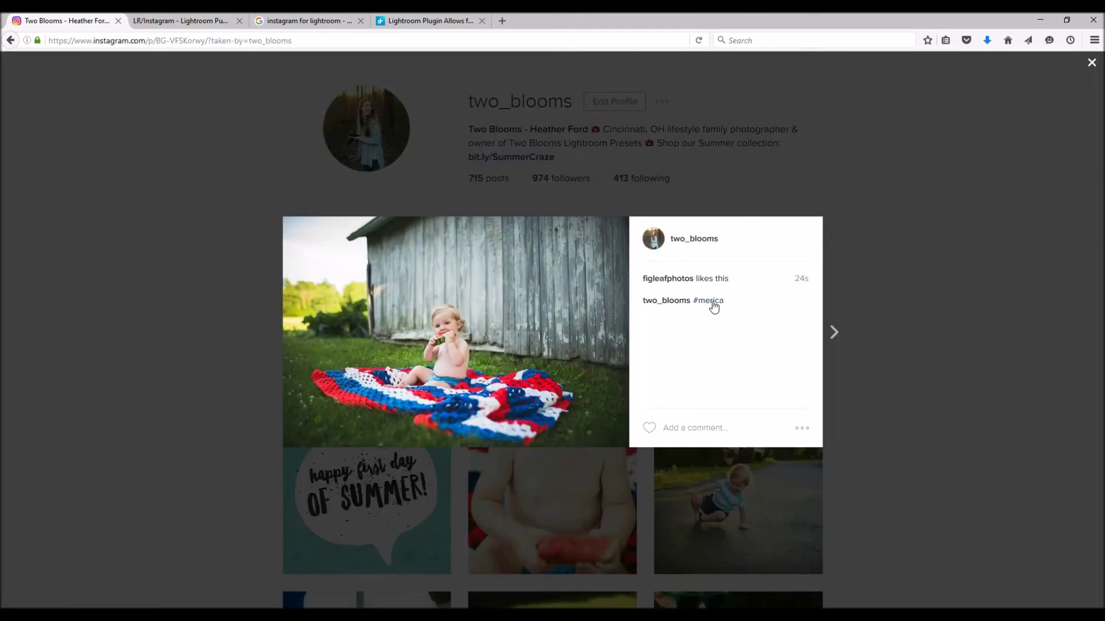
click(1074, 93)
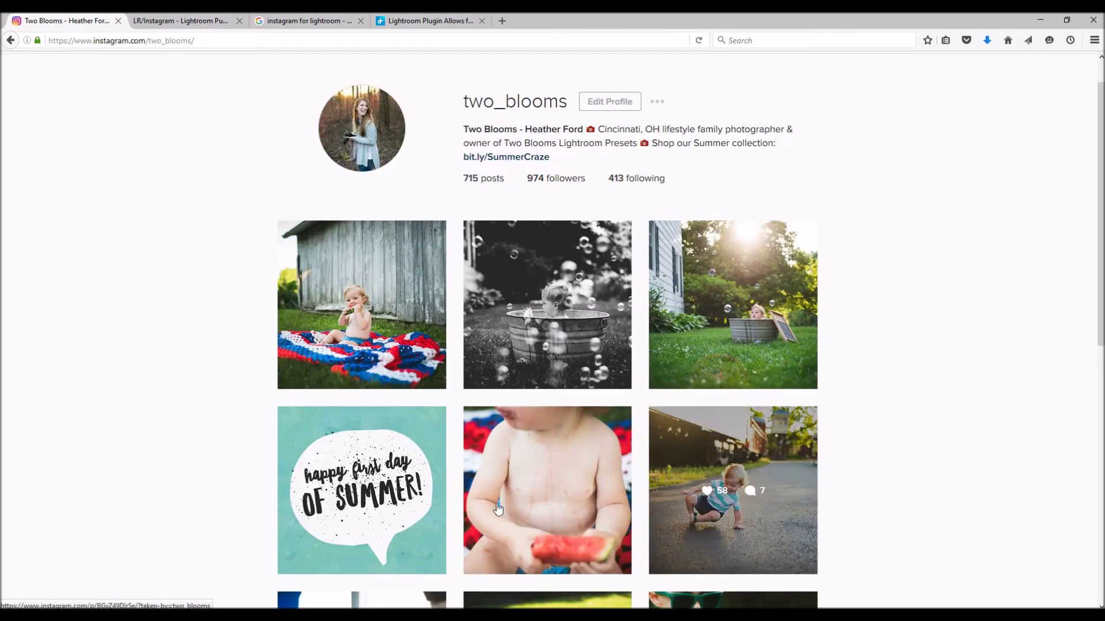
mouse_move(408, 616)
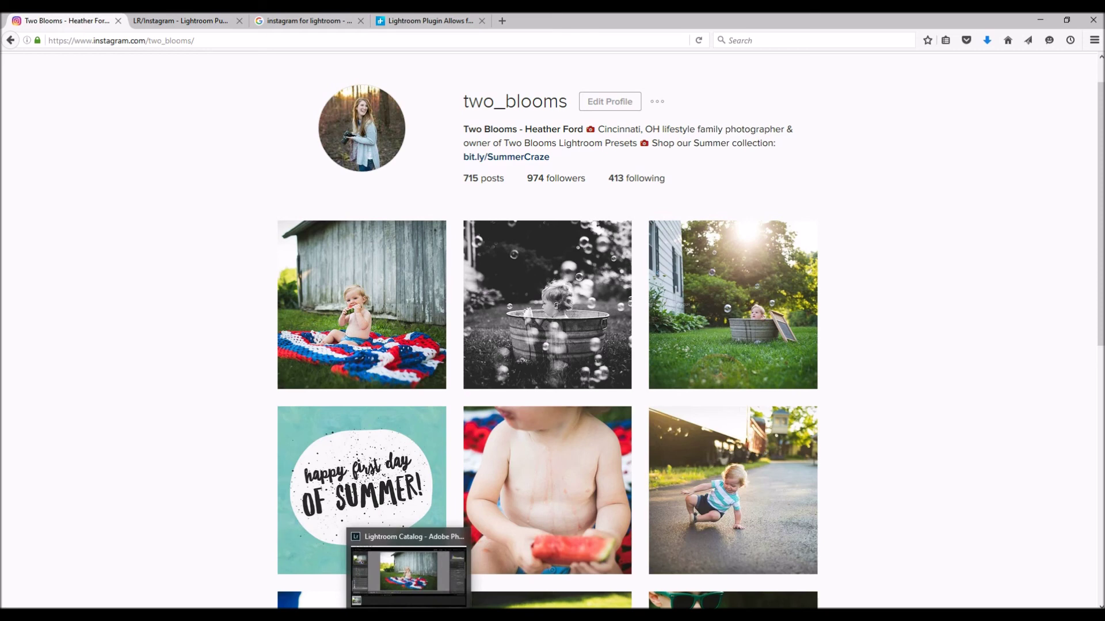
Show the LR/Instagram plugin's Download section with the free trial and $10 registration.
click(164, 21)
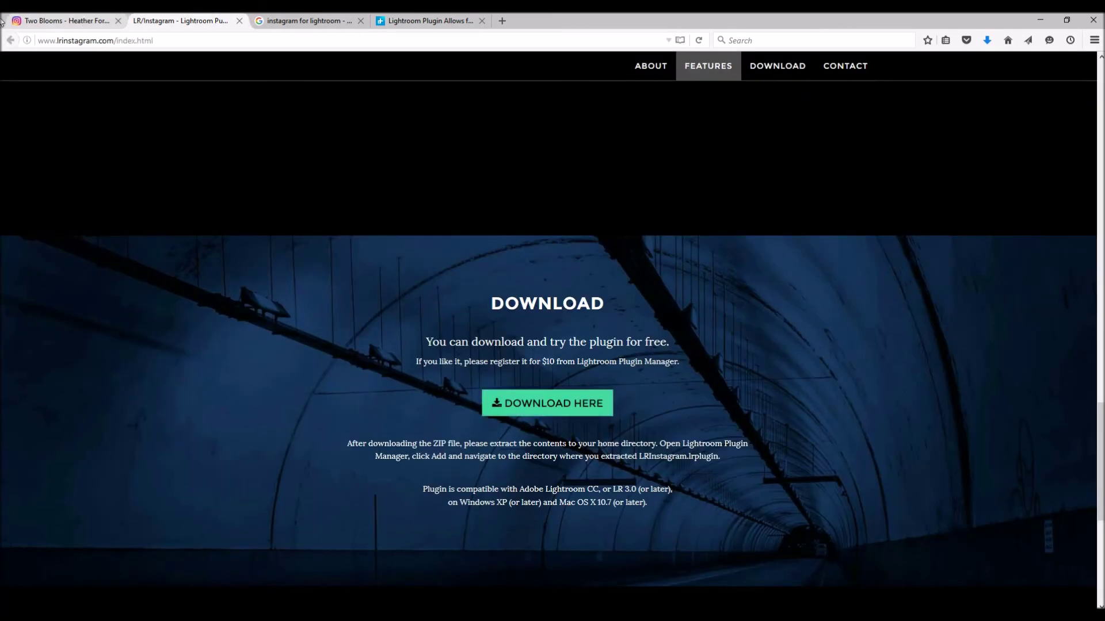